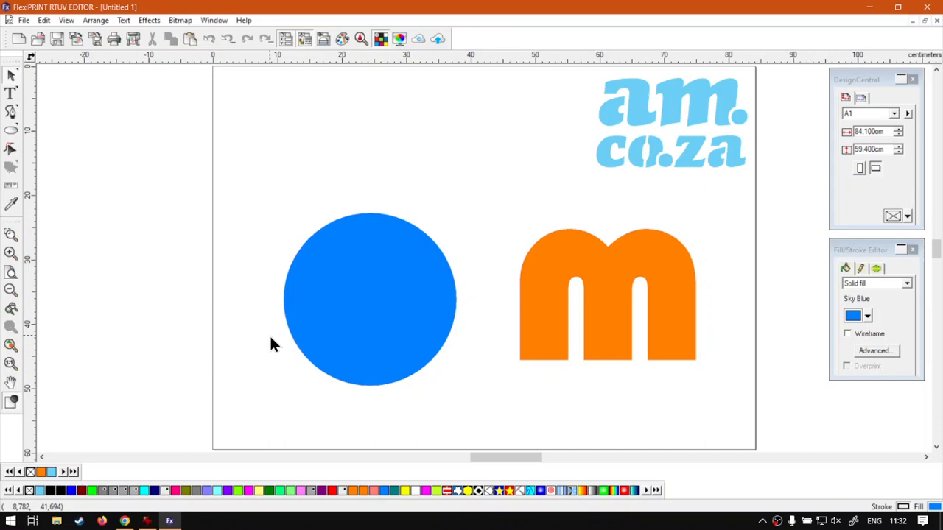
# Step: Move the orange letter m onto the blue circle and nudge it down so it sits centred over the circle
pyautogui.click(664, 307)
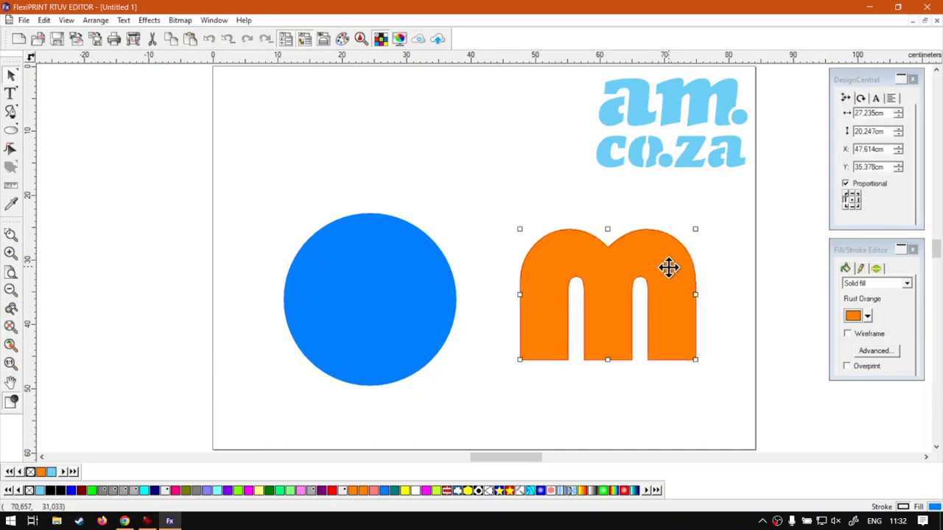
pyautogui.moveTo(667, 265); pyautogui.dragTo(434, 276)
pyautogui.press('Down')
pyautogui.press('Down')
pyautogui.press('Down')
pyautogui.press('Down')
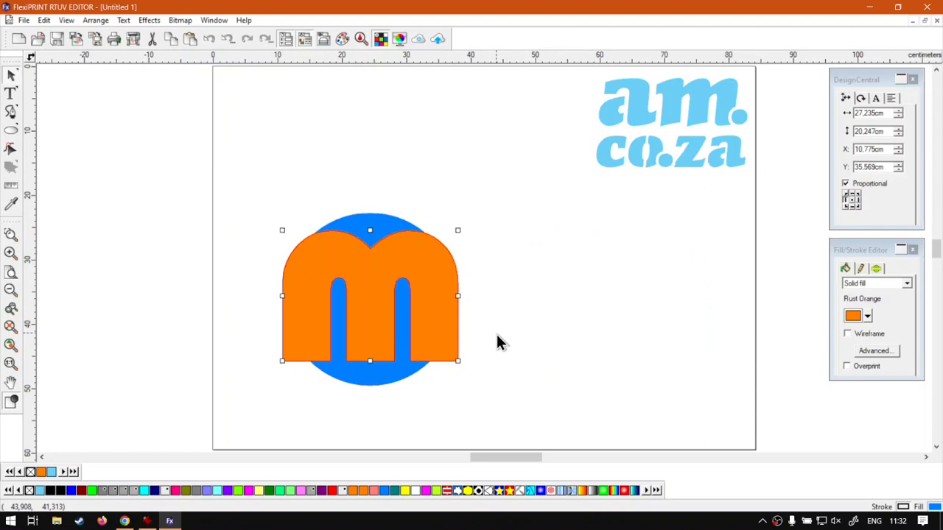
pyautogui.click(528, 309)
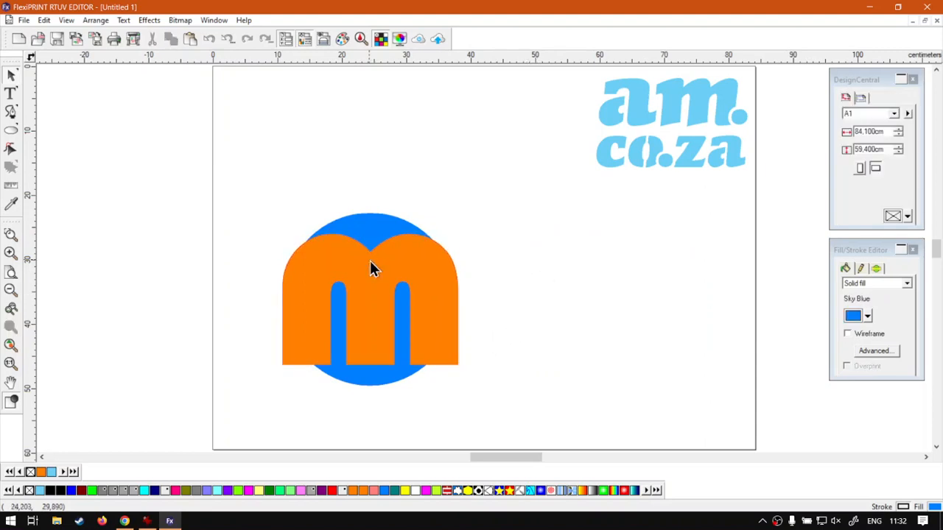
pyautogui.click(426, 271)
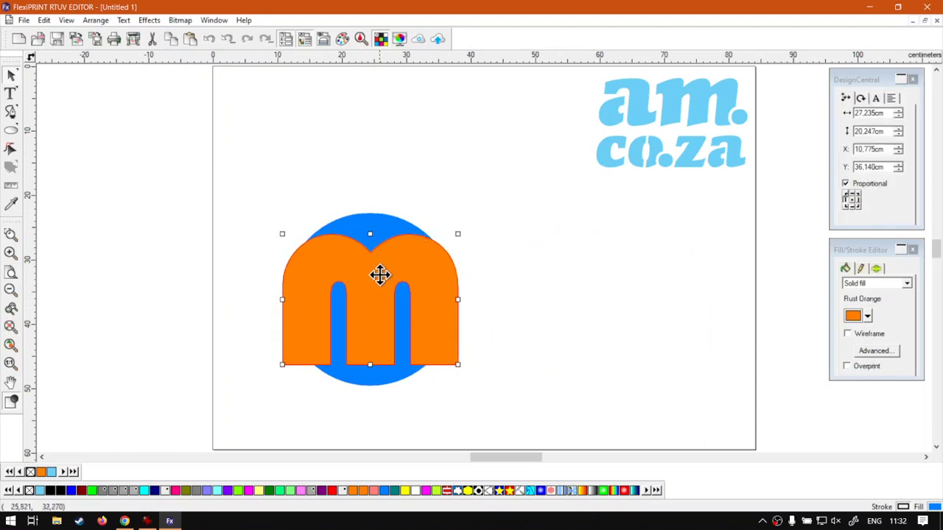
pyautogui.click(389, 233)
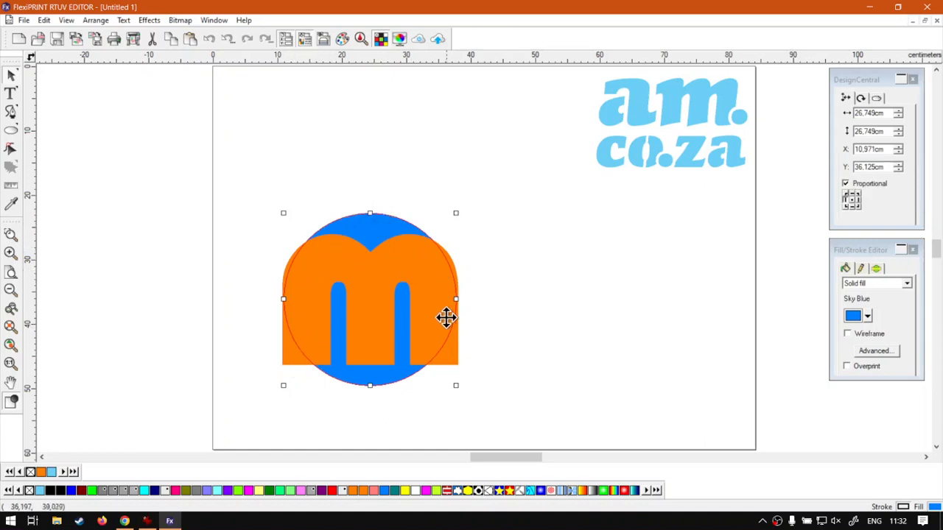
pyautogui.click(501, 339)
pyautogui.click(405, 292)
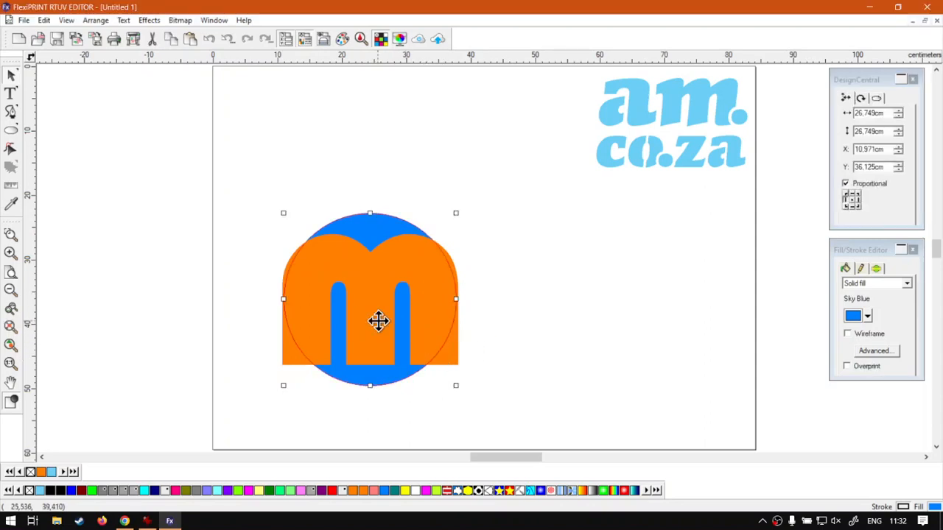
pyautogui.click(556, 333)
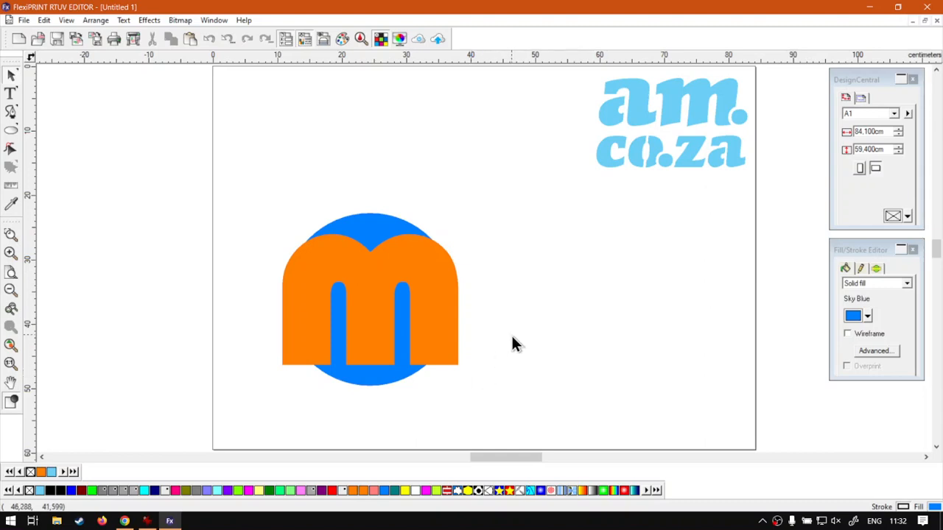
pyautogui.click(416, 259)
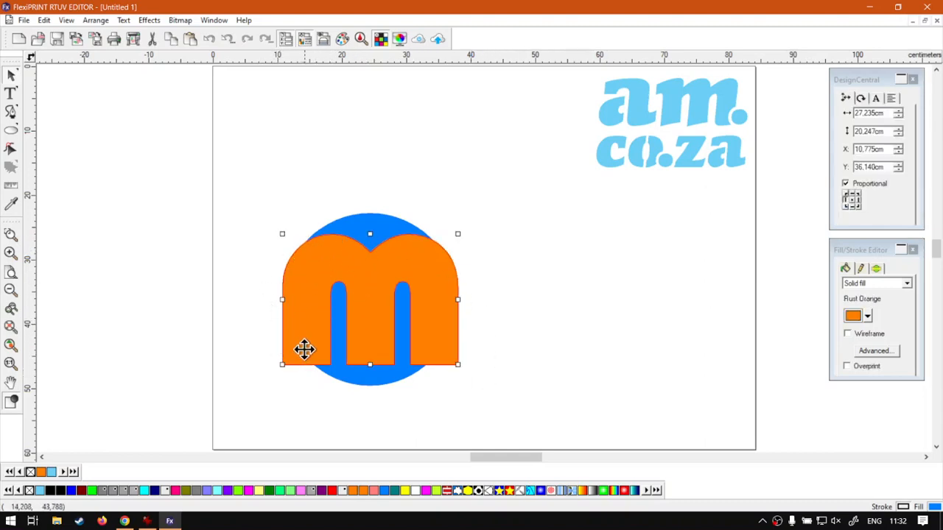
pyautogui.click(374, 384)
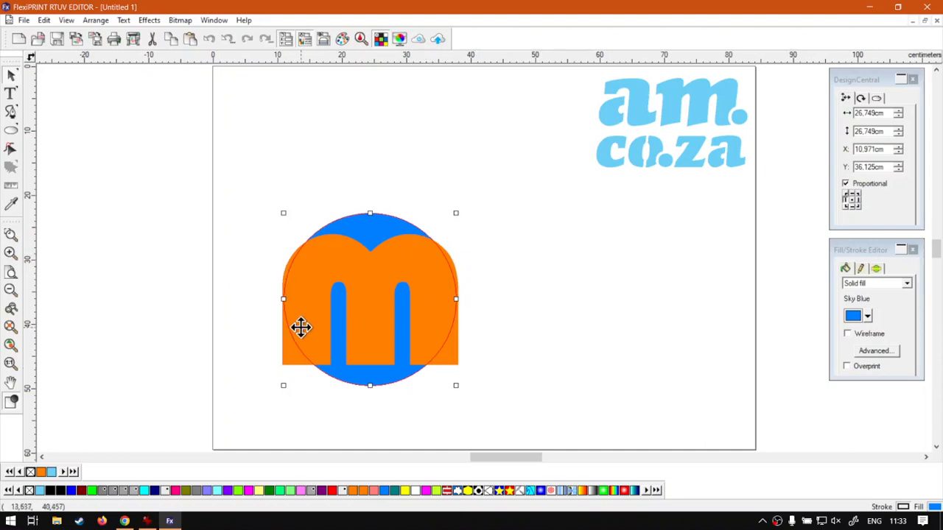
pyautogui.click(549, 335)
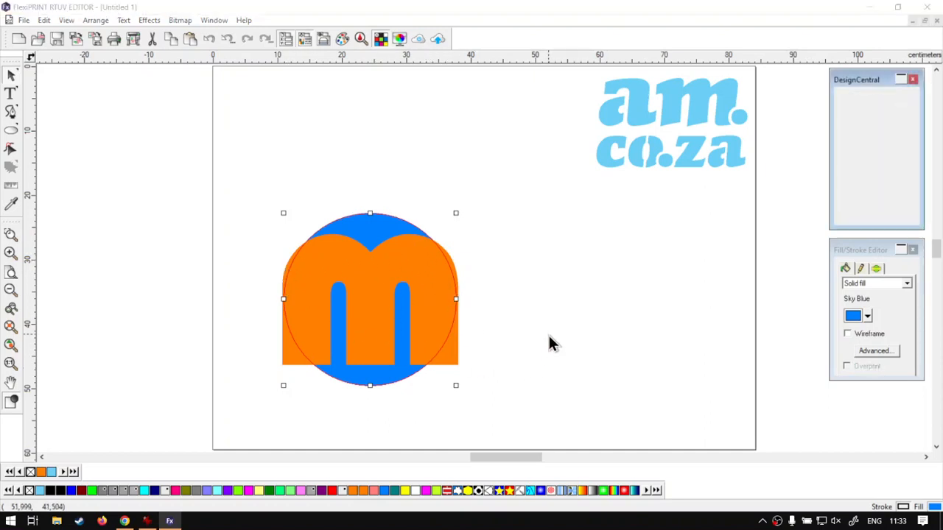
# Step: Enlarge the letter m and circle together to about 42.2 by 41.4 cm and shift them slightly downward
pyautogui.moveTo(514, 400); pyautogui.dragTo(264, 200)
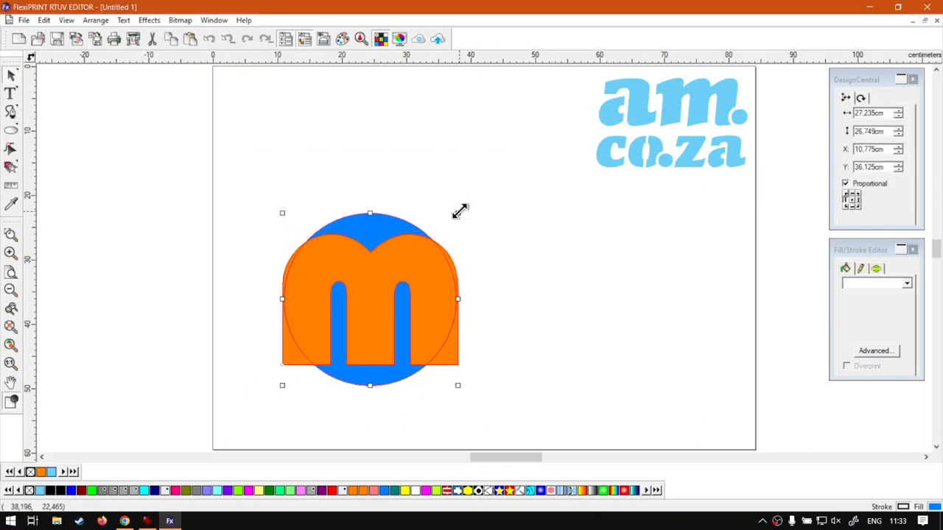
pyautogui.moveTo(458, 213); pyautogui.dragTo(537, 120)
pyautogui.moveTo(500, 223); pyautogui.dragTo(497, 234)
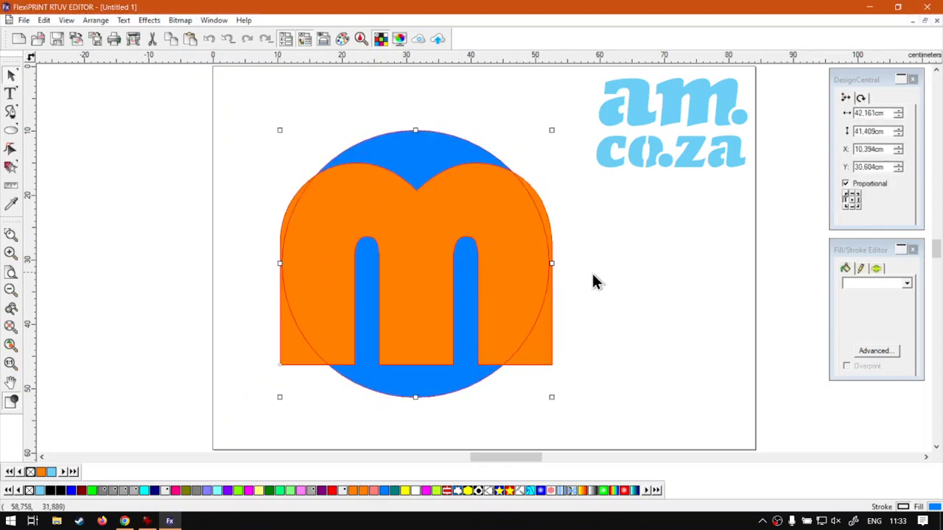
pyautogui.rightClick(413, 237)
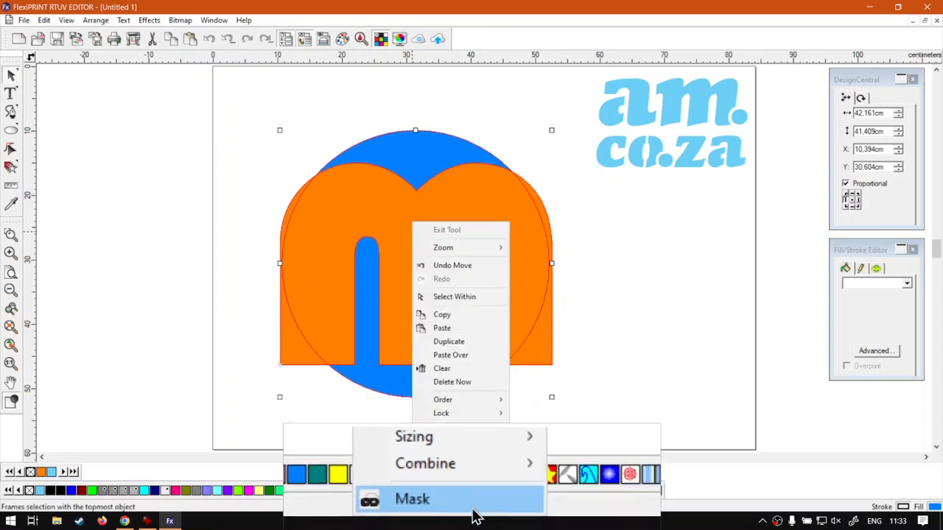
pyautogui.click(97, 22)
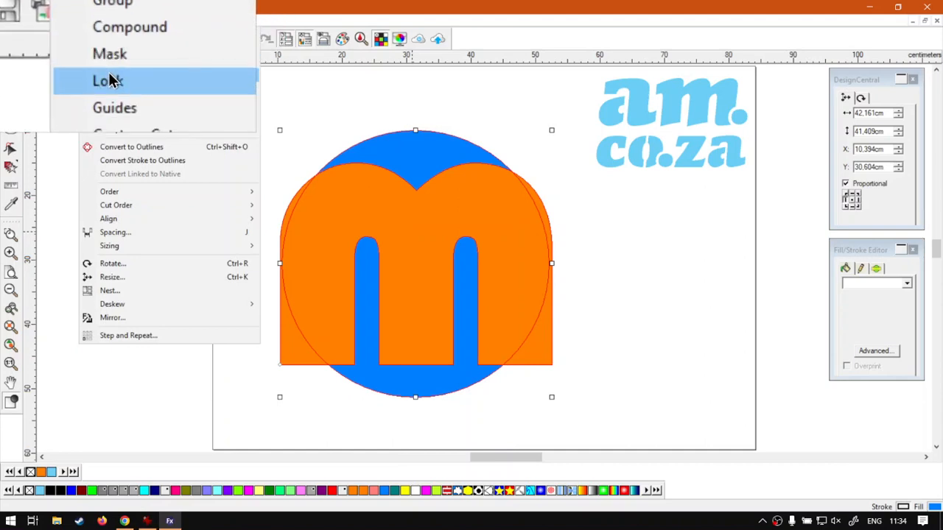
pyautogui.moveTo(118, 67)
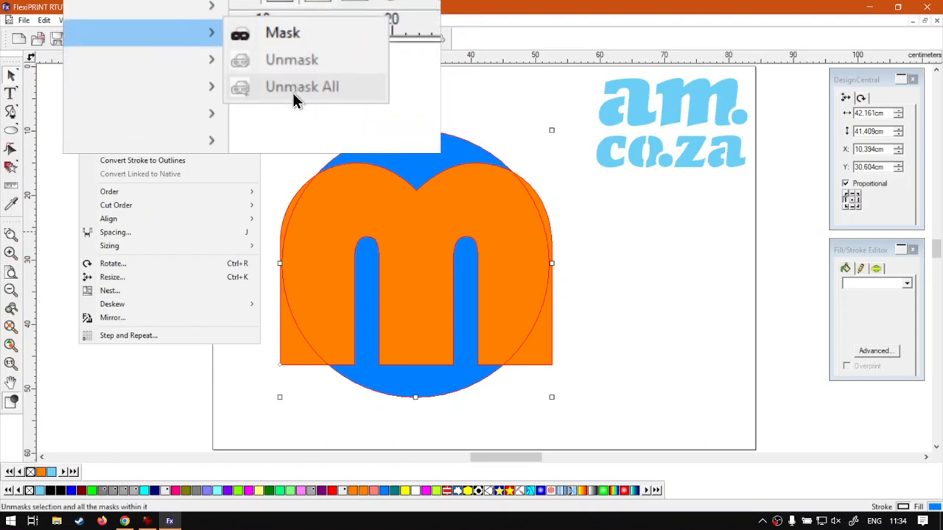
pyautogui.click(463, 99)
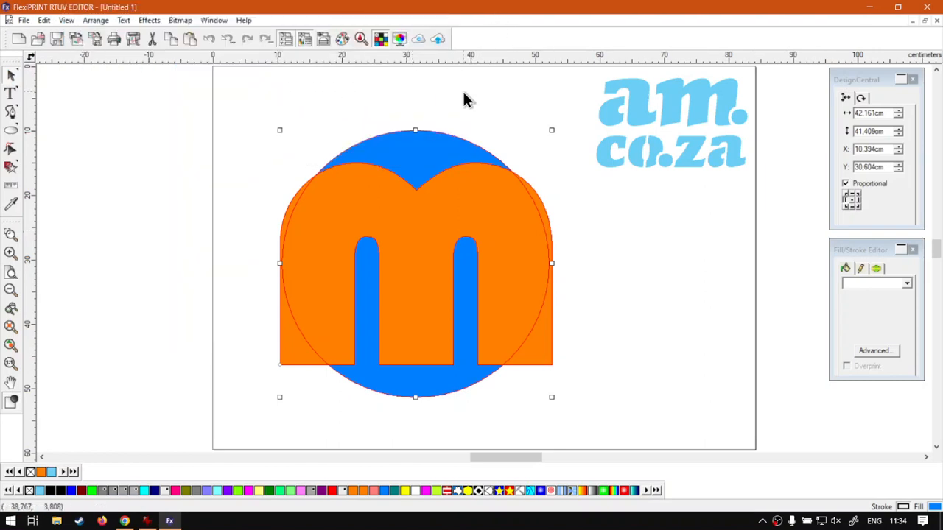
# Step: Mask the blue circle with the letter m on top and shift the masked shape slightly upward
pyautogui.rightClick(400, 221)
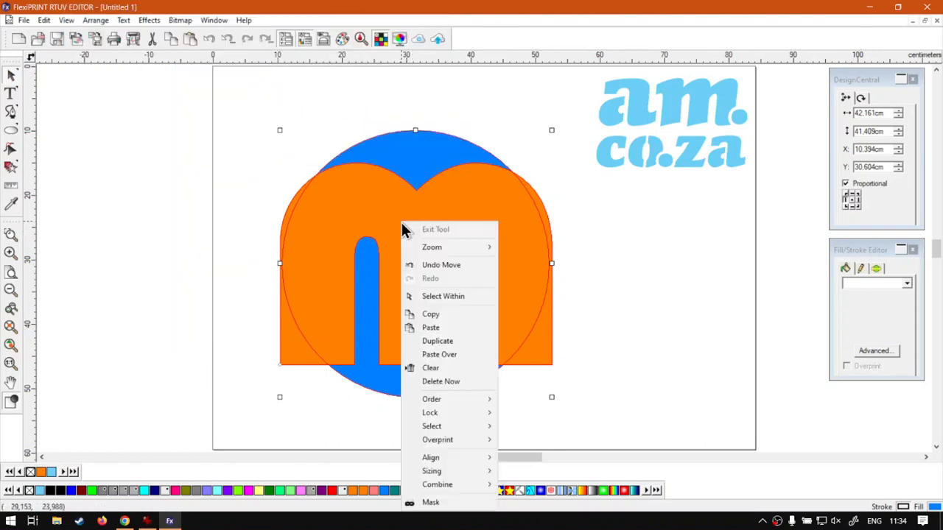
pyautogui.click(435, 507)
pyautogui.click(632, 336)
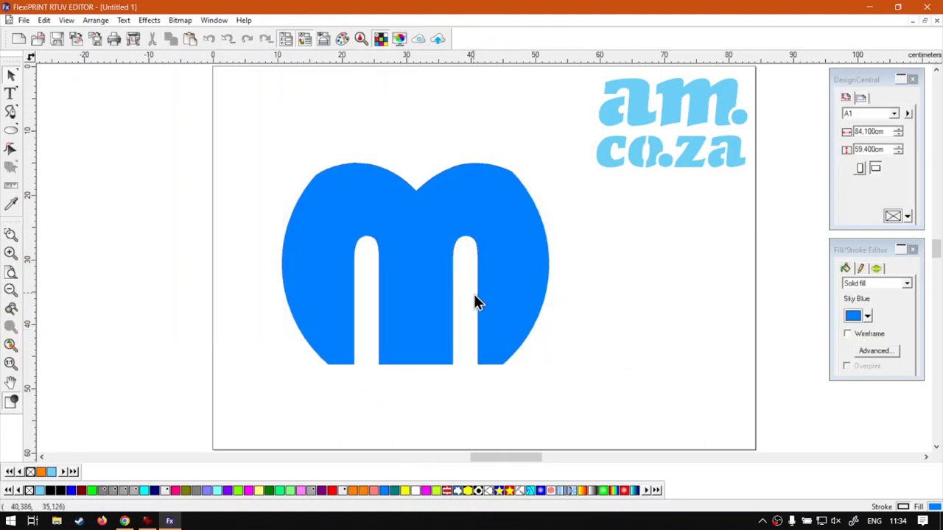
pyautogui.click(507, 315)
pyautogui.moveTo(516, 321)
pyautogui.mouseDown()
pyautogui.moveTo(506, 287)
pyautogui.moveTo(464, 234)
pyautogui.moveTo(511, 326)
pyautogui.moveTo(645, 337)
pyautogui.moveTo(478, 249)
pyautogui.moveTo(461, 329)
pyautogui.moveTo(502, 256)
pyautogui.moveTo(518, 288)
pyautogui.moveTo(512, 306)
pyautogui.mouseUp()
pyautogui.click(651, 299)
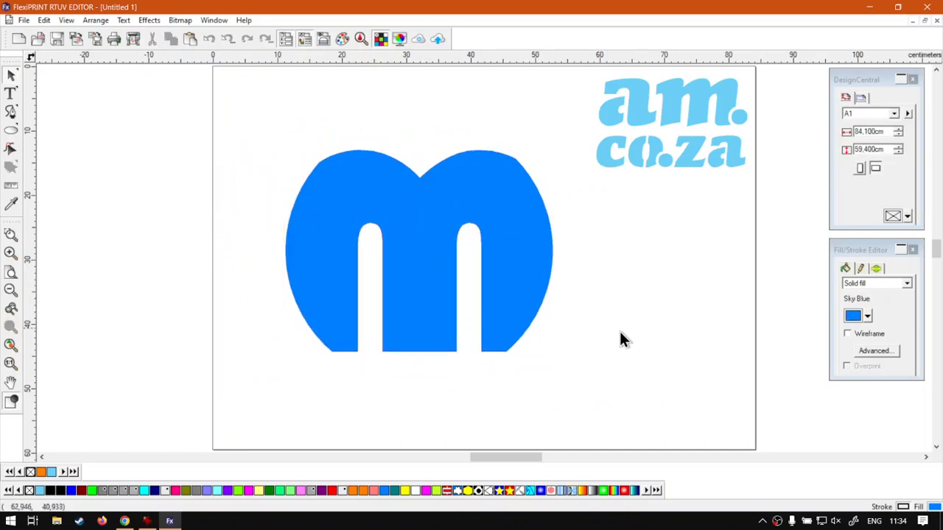
# Step: Unmask the masked shape to restore the separate letter m and circle
pyautogui.click(530, 276)
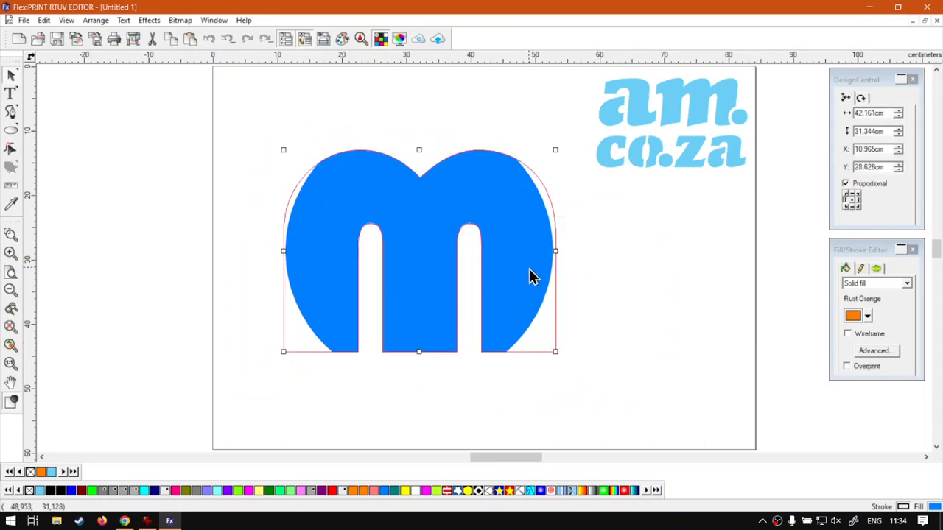
pyautogui.click(673, 317)
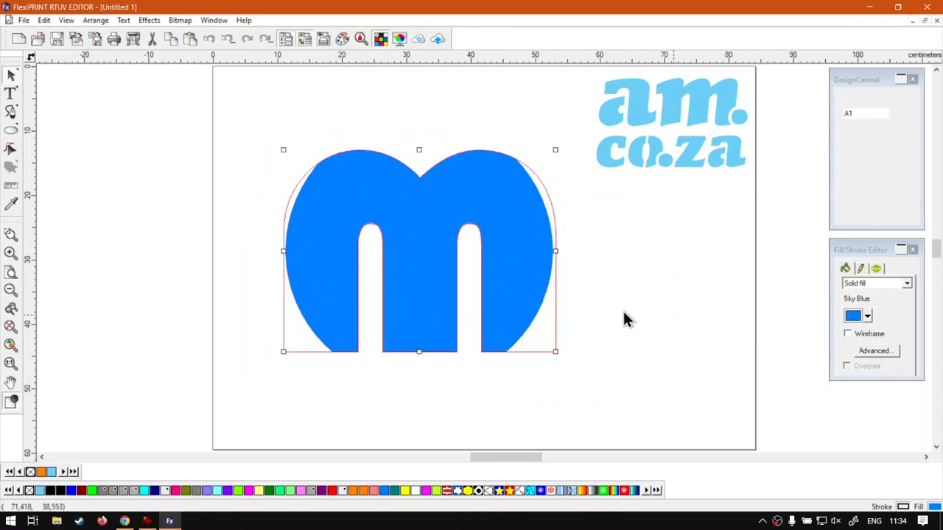
pyautogui.click(494, 266)
pyautogui.rightClick(494, 258)
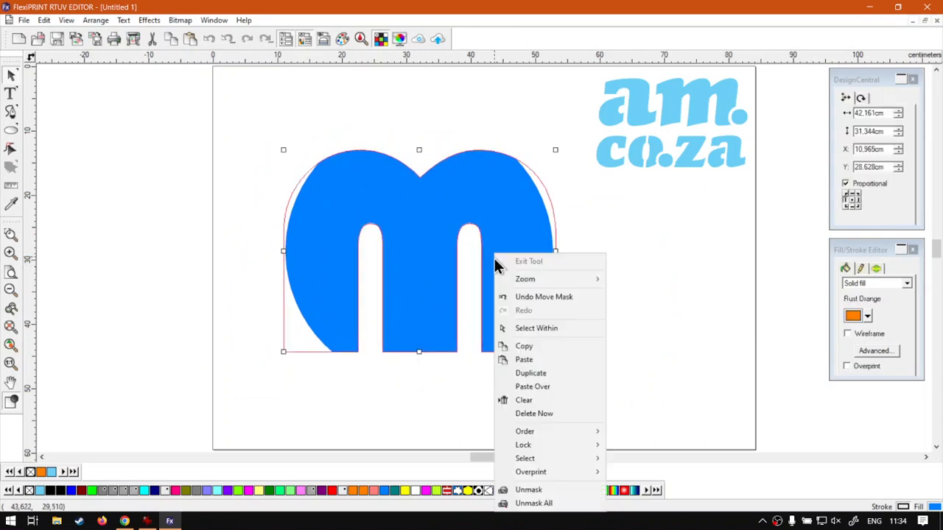
pyautogui.click(539, 490)
# Step: Give the blue circle a solid black stroke with a width of 1.025 cm
pyautogui.click(447, 152)
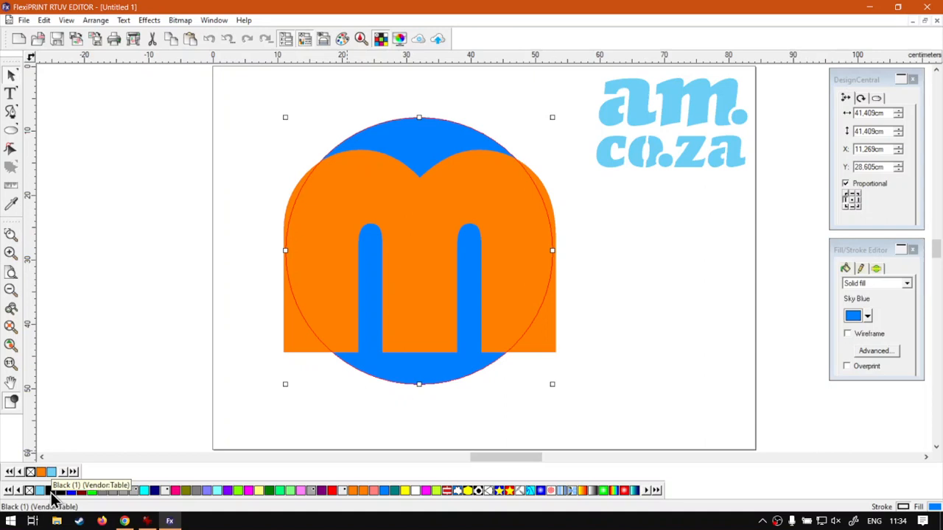
pyautogui.click(860, 268)
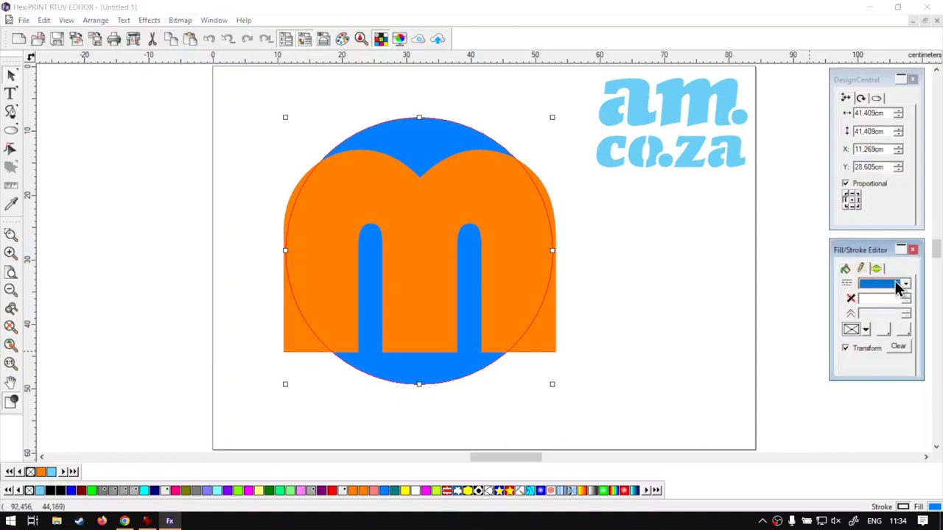
pyautogui.click(883, 294)
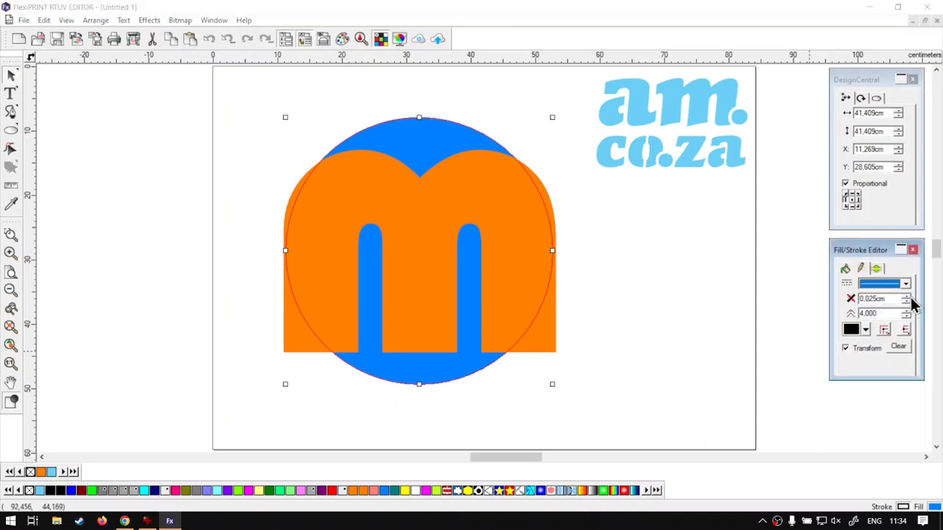
pyautogui.click(909, 297)
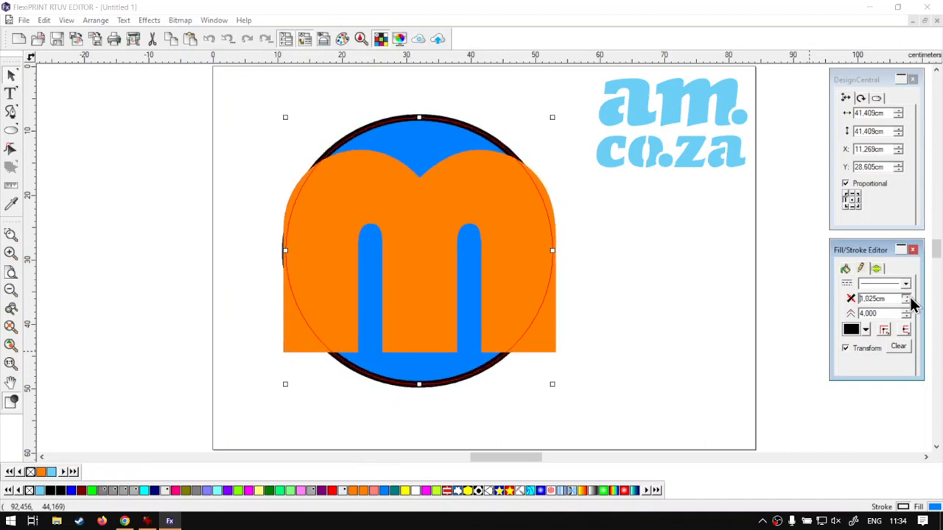
pyautogui.click(661, 311)
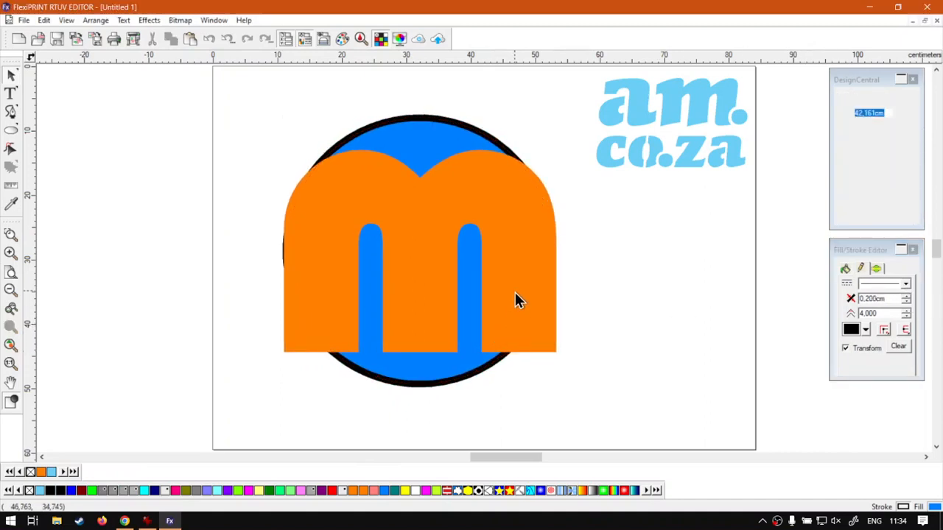
# Step: Mask the black-outlined circle with the letter m
pyautogui.click(454, 155)
pyautogui.click(450, 145)
pyautogui.rightClick(452, 156)
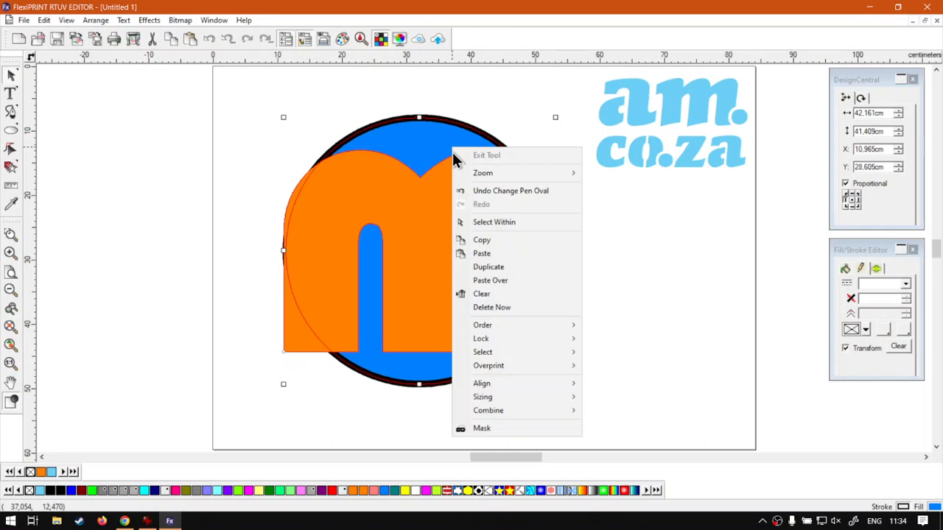
pyautogui.click(499, 429)
pyautogui.click(651, 293)
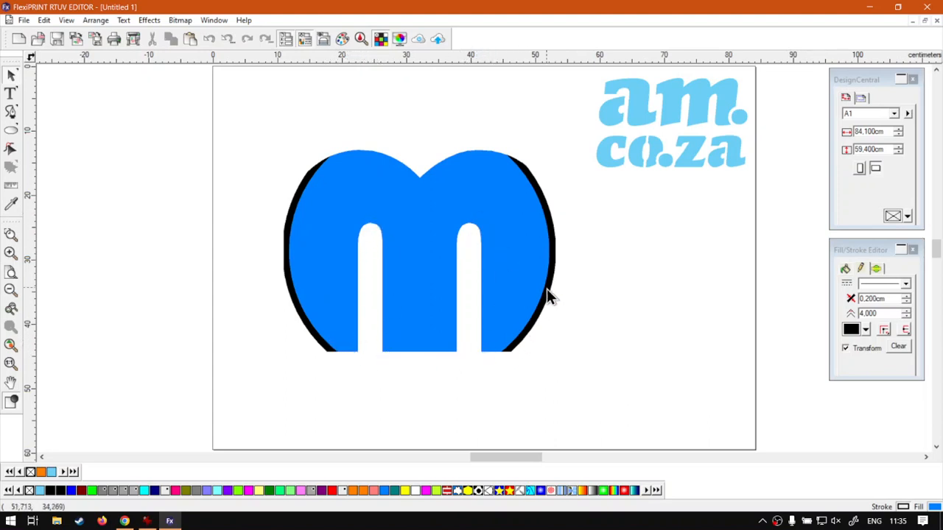
# Step: Release all masks from the outlined masked shape with Unmask All
pyautogui.click(427, 202)
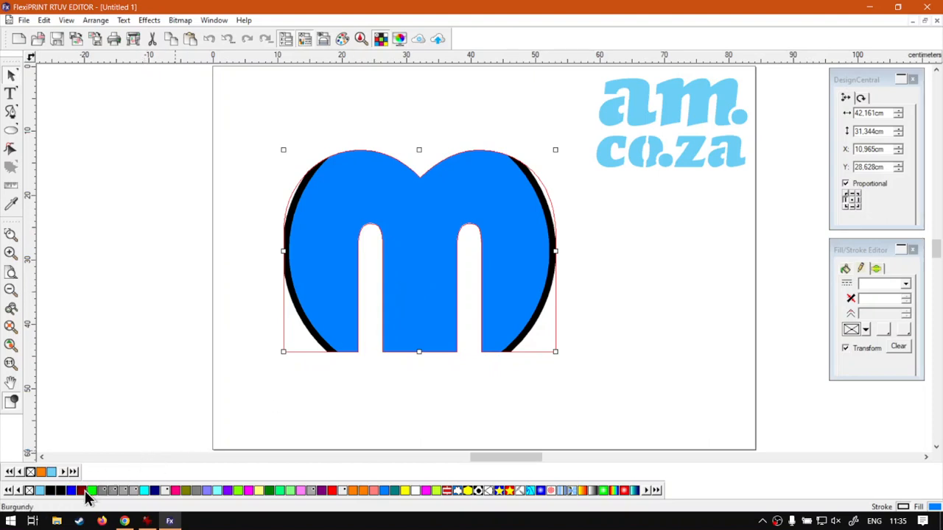
pyautogui.rightClick(410, 273)
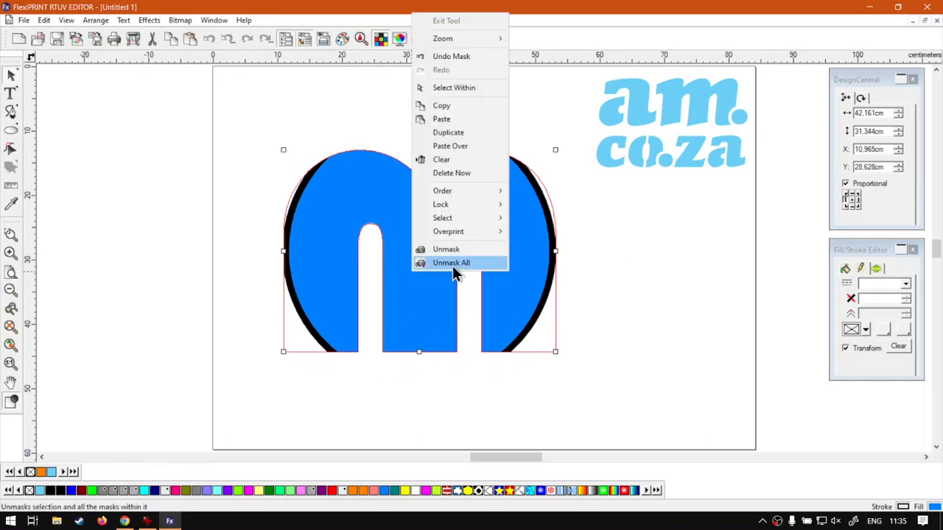
pyautogui.click(453, 262)
pyautogui.click(619, 322)
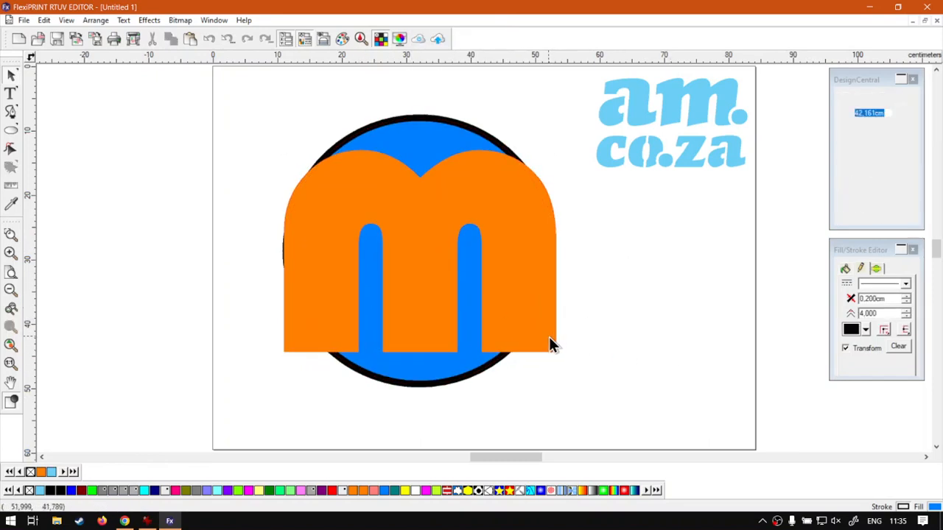
# Step: Send the orange letter m behind the outlined blue circle
pyautogui.click(553, 344)
pyautogui.hotkey('ctrl', 'b')
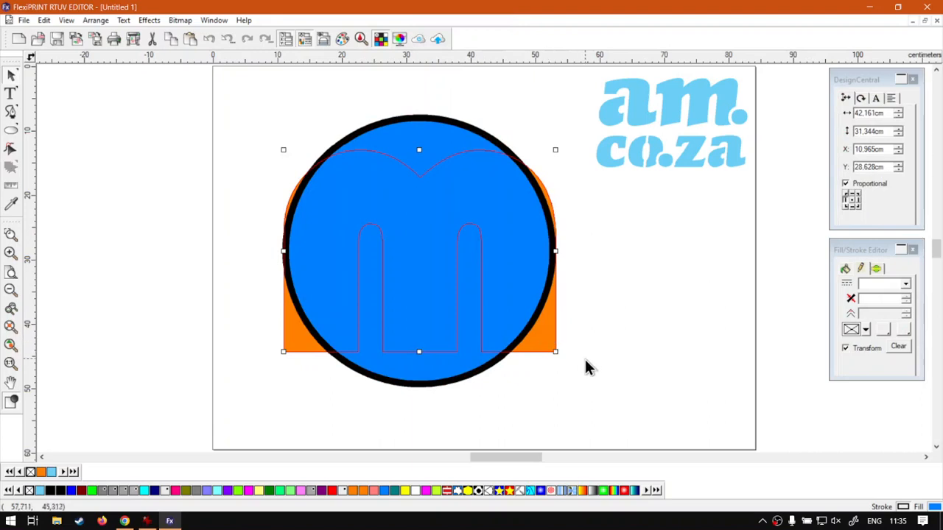
pyautogui.moveTo(606, 400); pyautogui.dragTo(242, 102)
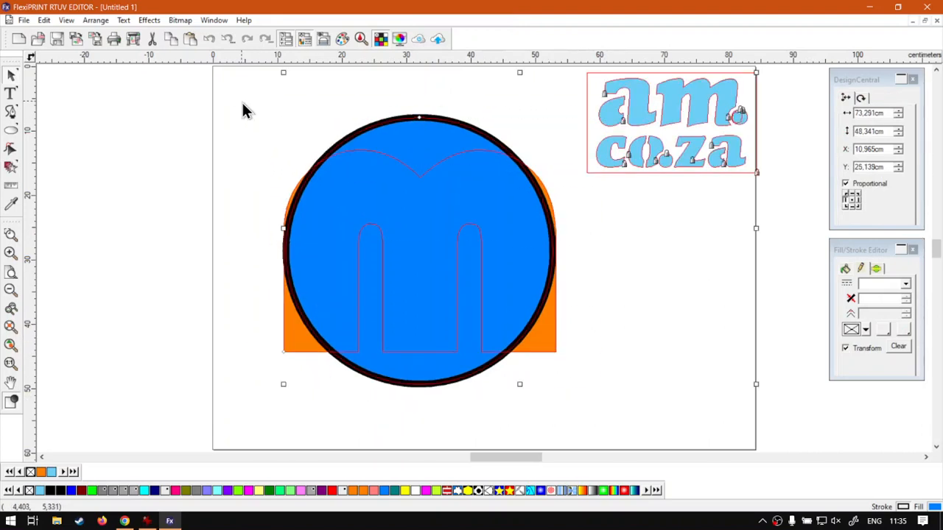
pyautogui.click(575, 293)
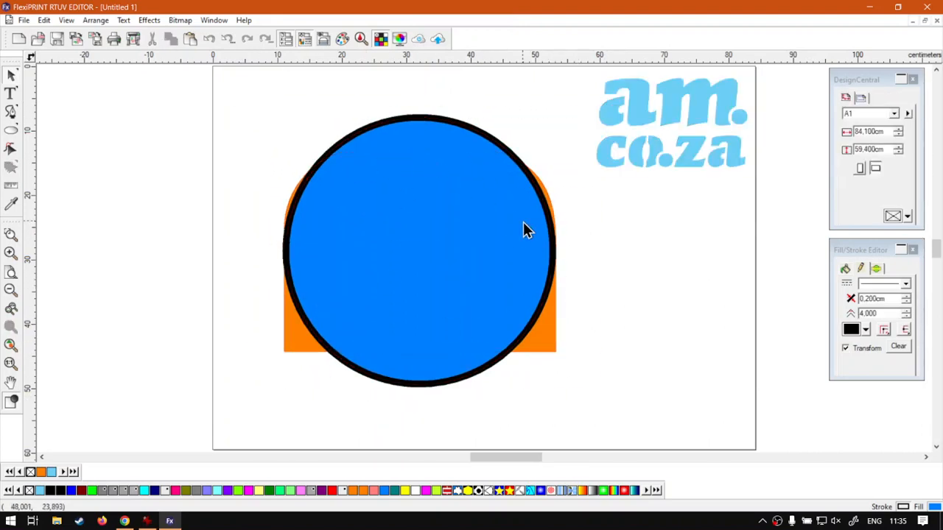
# Step: Select both the orange letter m and the black-outlined blue circle, and mask the letter with the circle
pyautogui.click(547, 331)
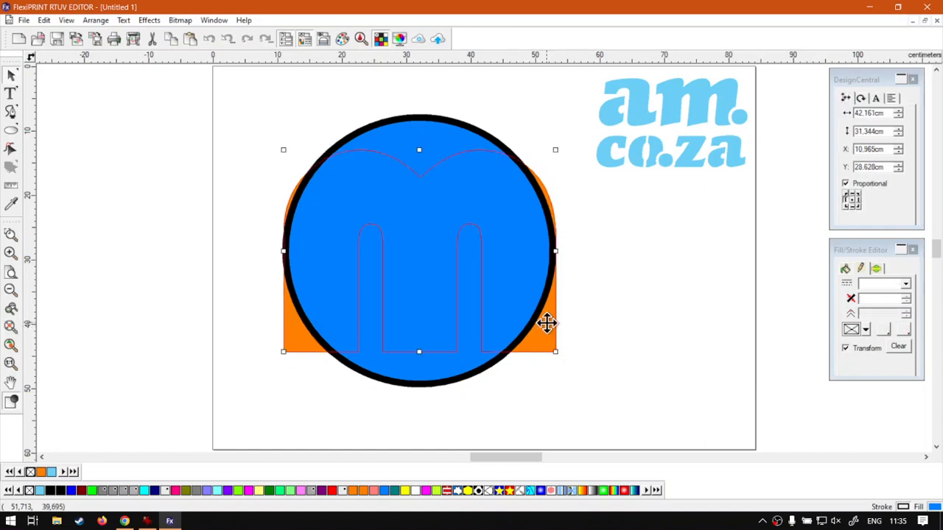
pyautogui.moveTo(598, 430); pyautogui.dragTo(572, 403)
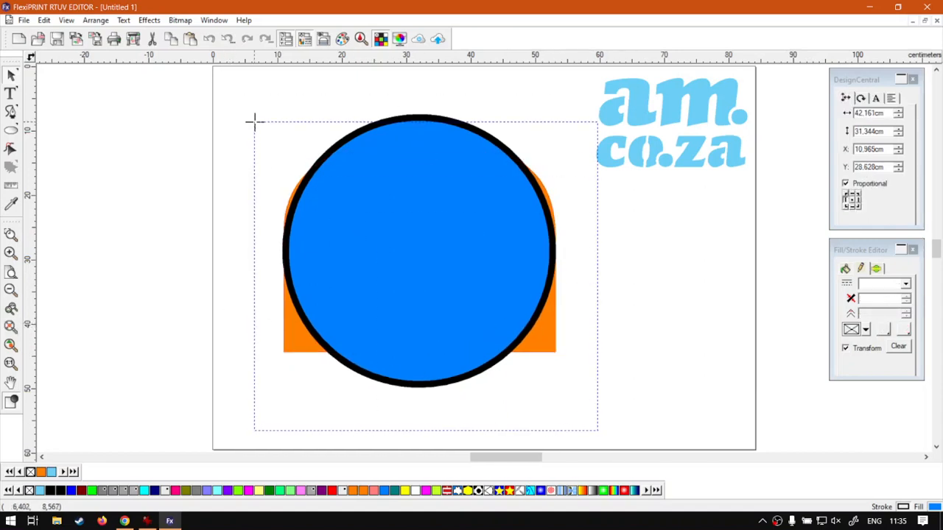
pyautogui.moveTo(244, 76); pyautogui.dragTo(561, 411)
pyautogui.rightClick(487, 219)
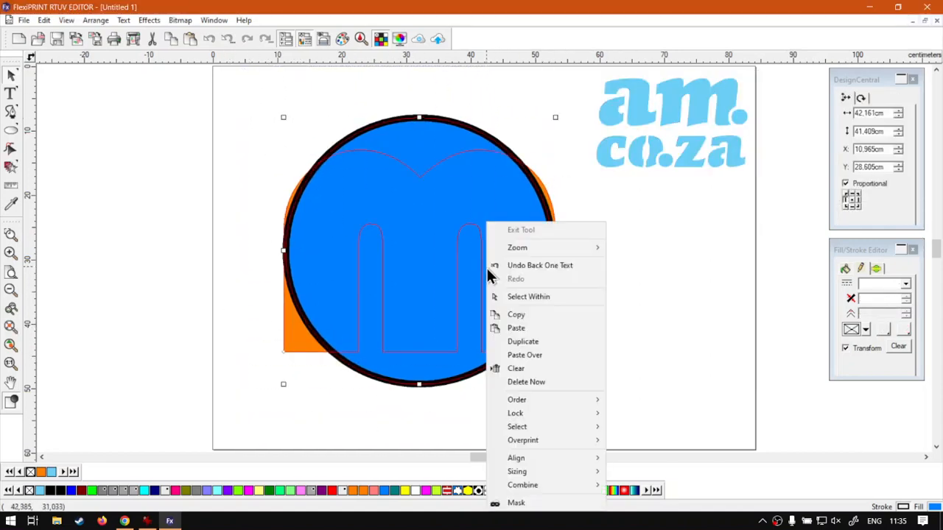
pyautogui.click(533, 499)
pyautogui.click(628, 379)
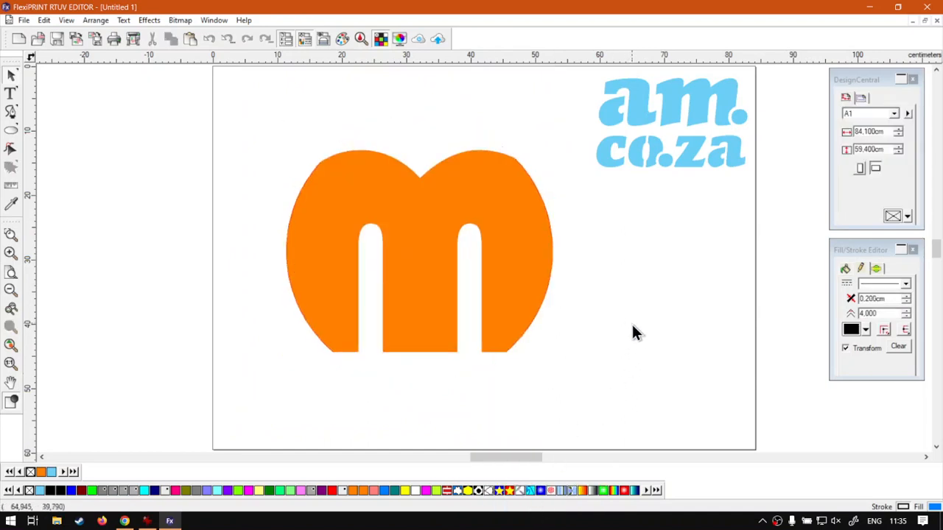
# Step: Examine the fill settings of the circle that masks the orange letter m
pyautogui.click(425, 251)
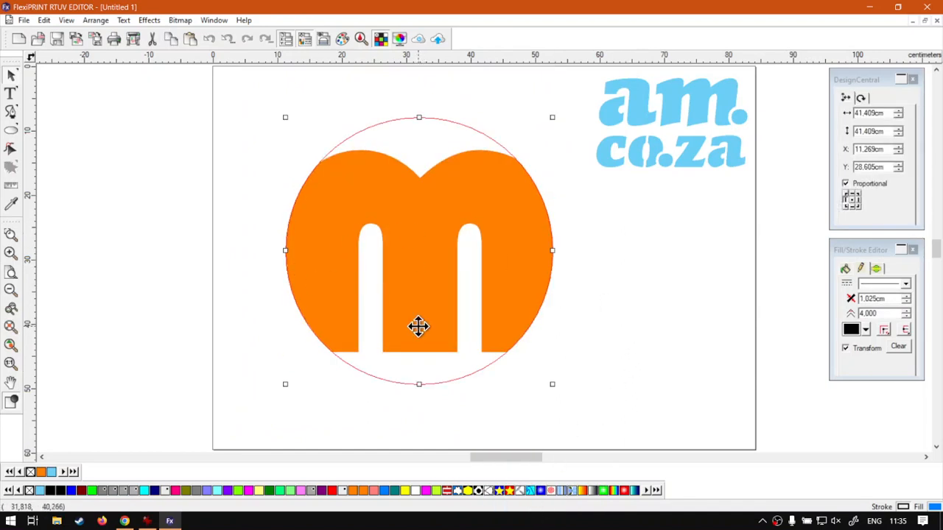
pyautogui.click(845, 268)
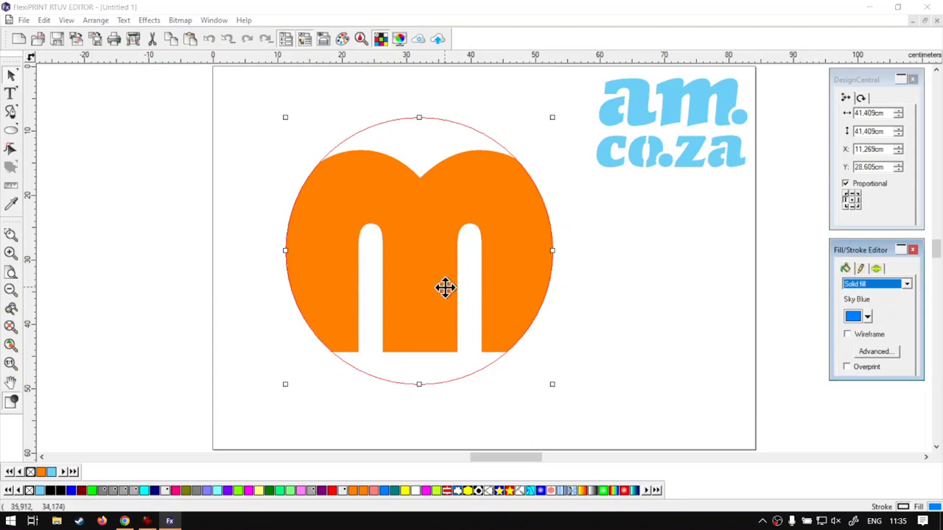
pyautogui.click(541, 349)
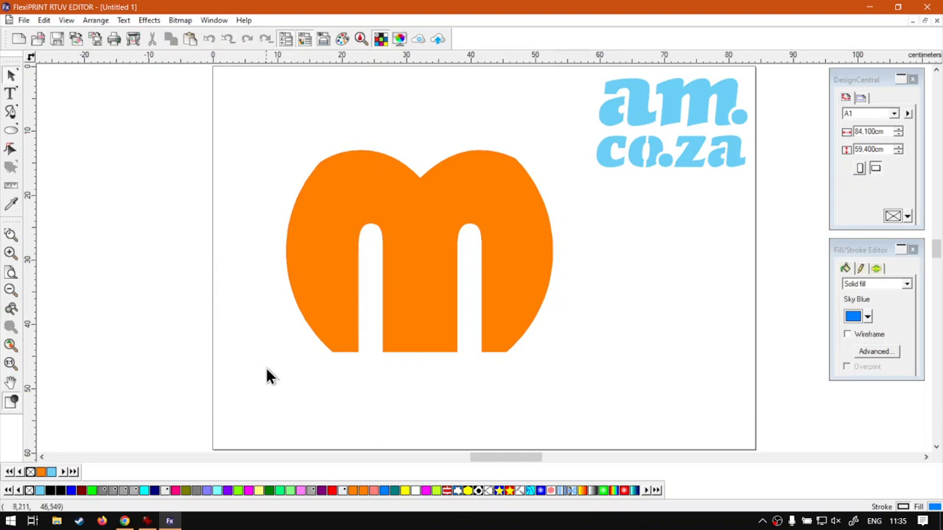
# Step: Release the circle mask from the orange letter m with Unmask All
pyautogui.click(395, 283)
pyautogui.rightClick(394, 280)
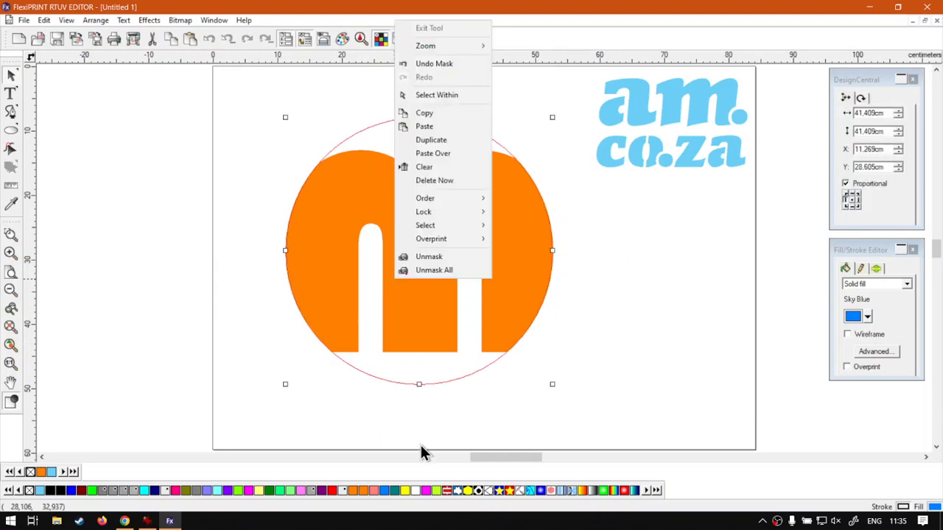
pyautogui.click(441, 274)
# Step: Bring the orange letter m in front of the black-outlined blue circle and leave nothing selected
pyautogui.click(548, 348)
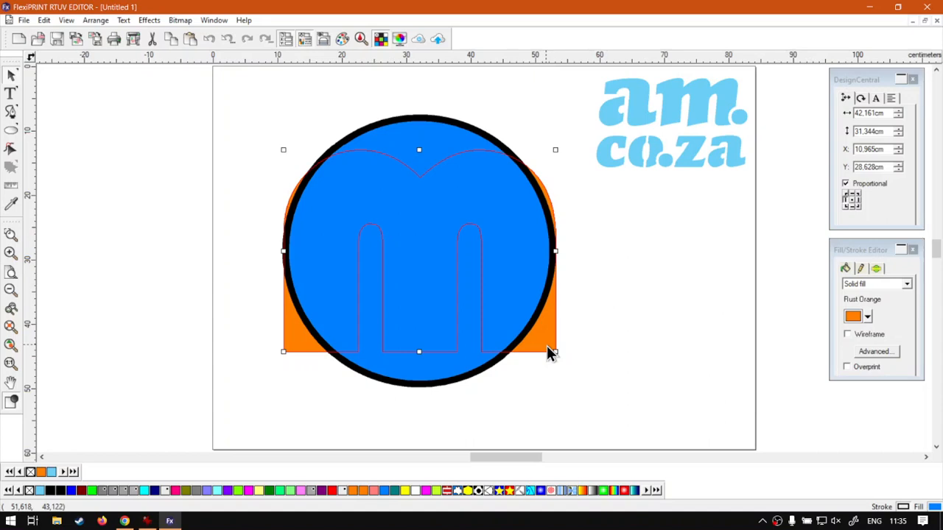
pyautogui.hotkey('ctrl', 'pageup')
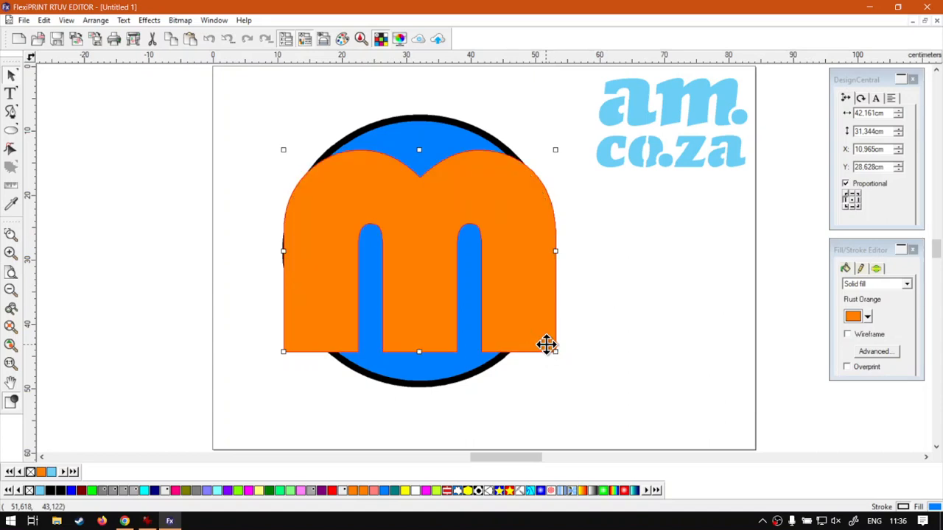
pyautogui.click(594, 379)
pyautogui.click(438, 375)
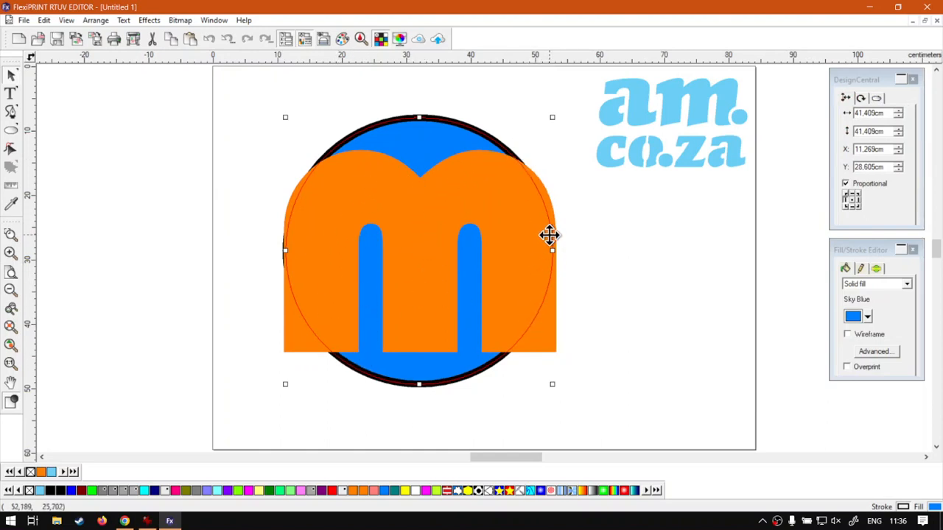
pyautogui.click(492, 423)
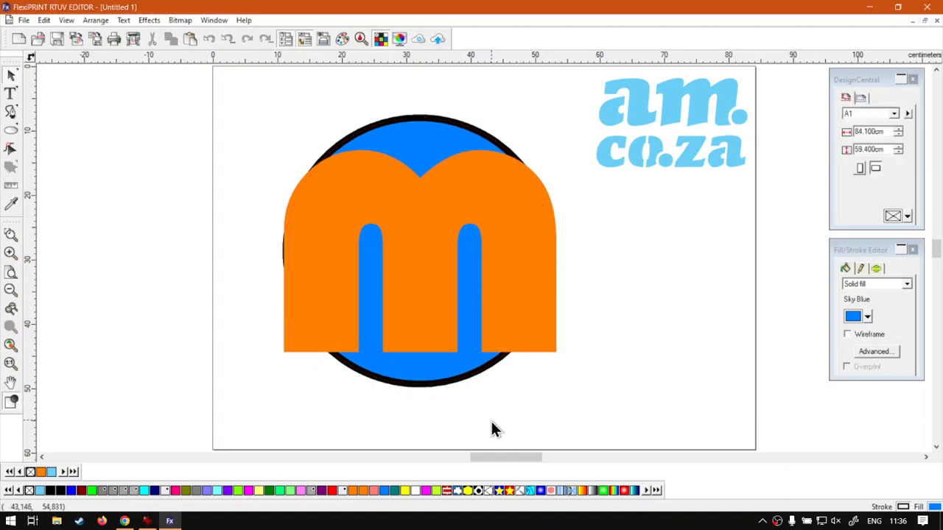
# Step: Switch to the Chrome window with the softwaretraining.co.za website
pyautogui.click(124, 521)
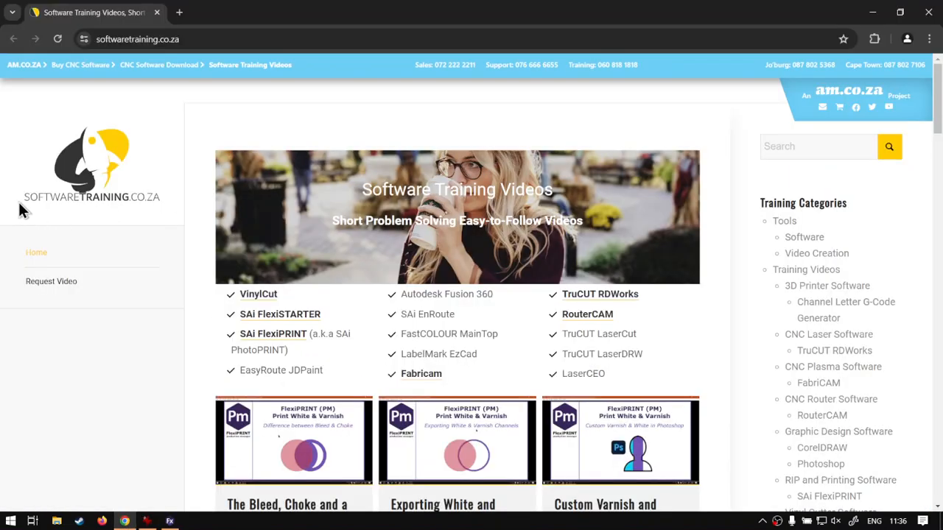